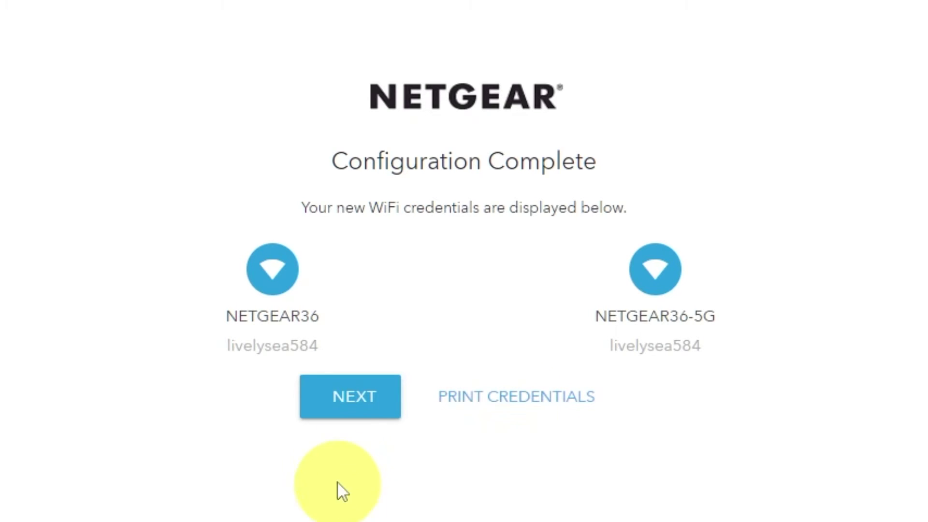
# Finish the setup wizard past Configuration Complete and the no-new-firmware check (V1.0.14.134)
pyautogui.click(348, 402)
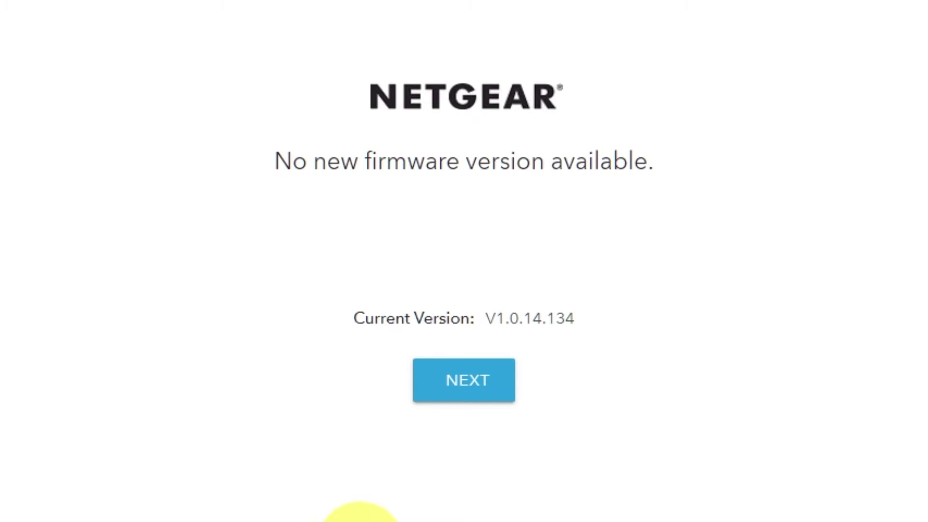
pyautogui.click(479, 389)
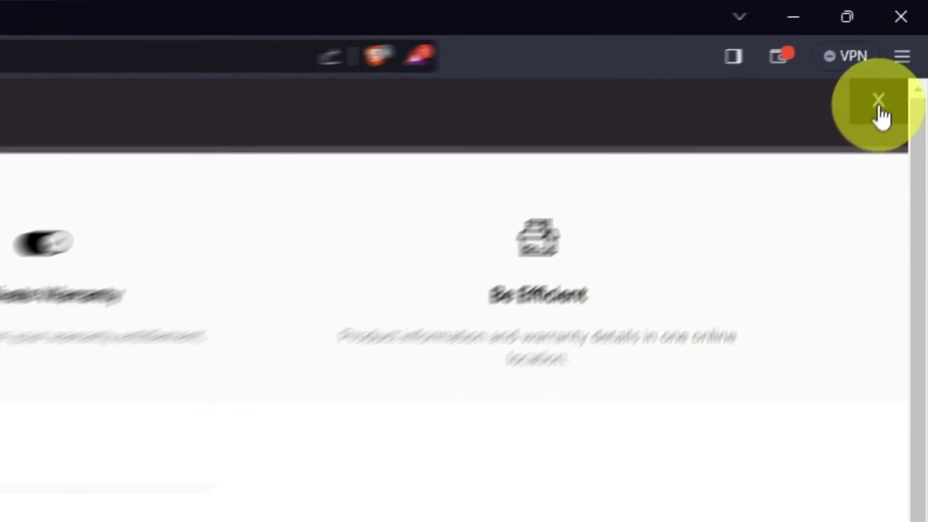
# Close the NETGEAR site overlay and load the router admin page at 192.168.1.1
pyautogui.click(859, 142)
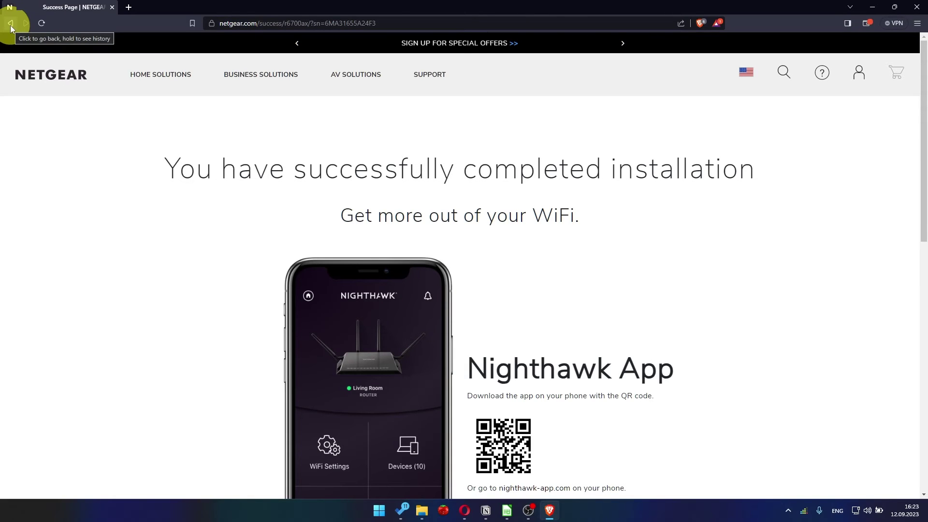
pyautogui.click(242, 23)
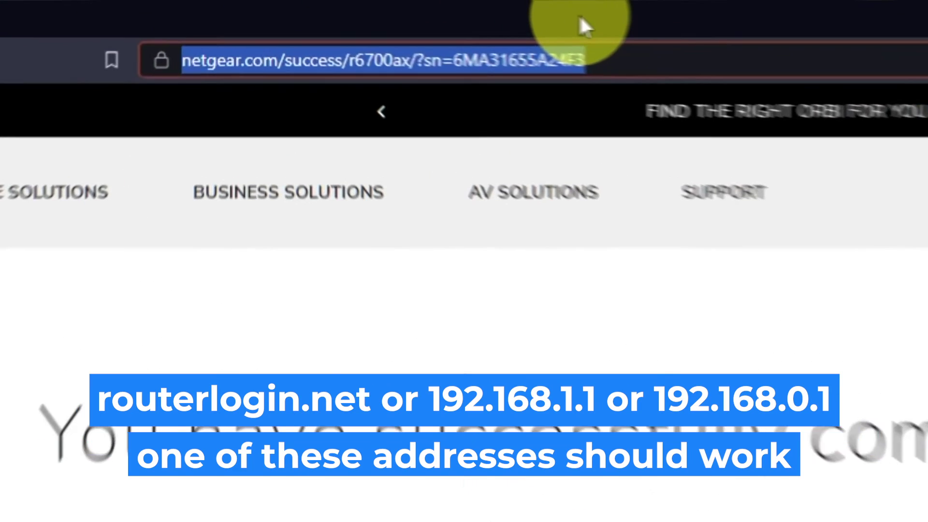
pyautogui.press('BackSpace')
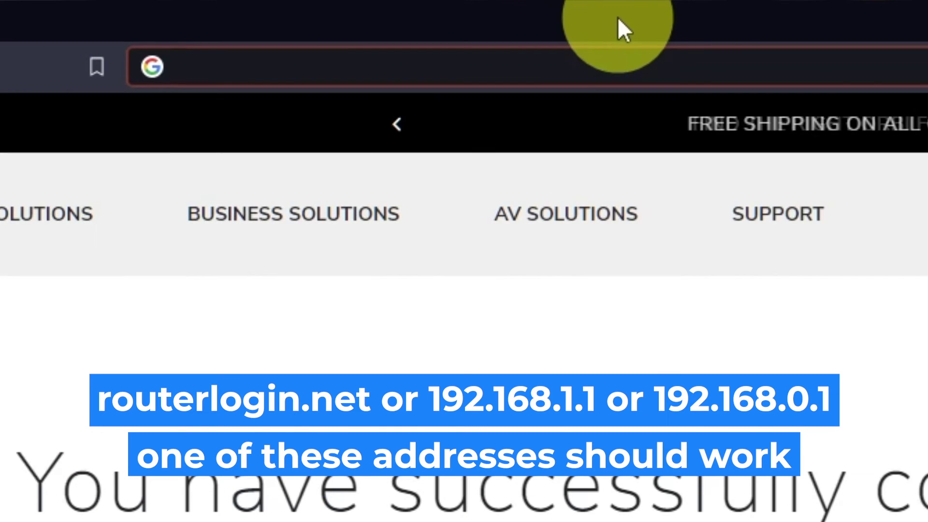
pyautogui.write('192.168.1.1')
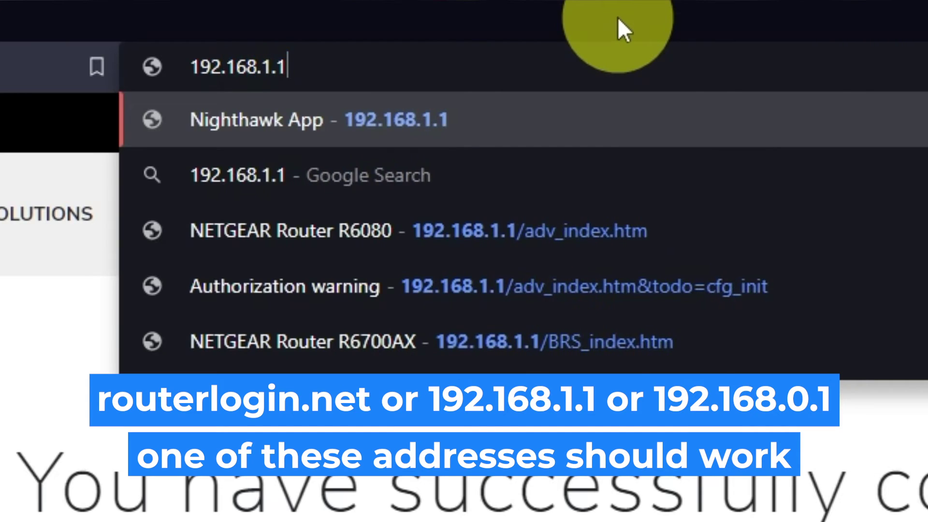
pyautogui.press('Return')
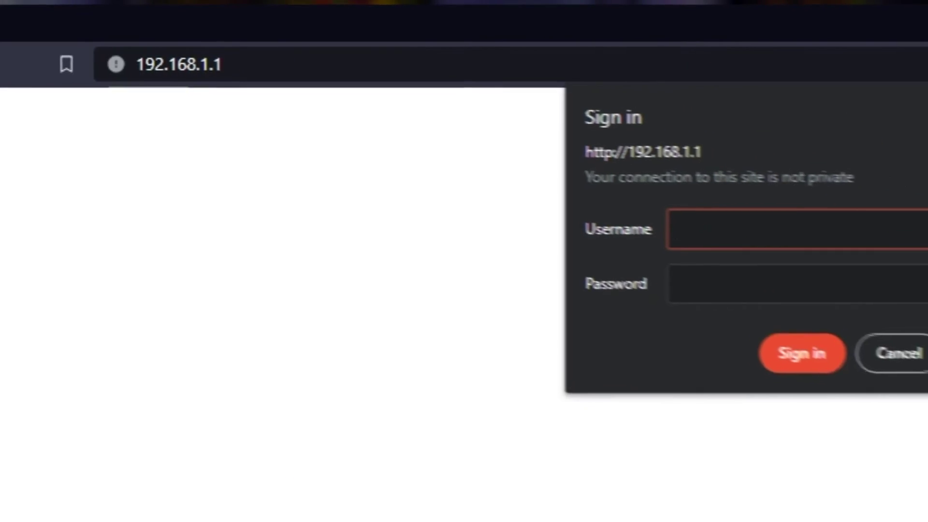
# Sign in with the admin username and the router's password
pyautogui.press('Tab')
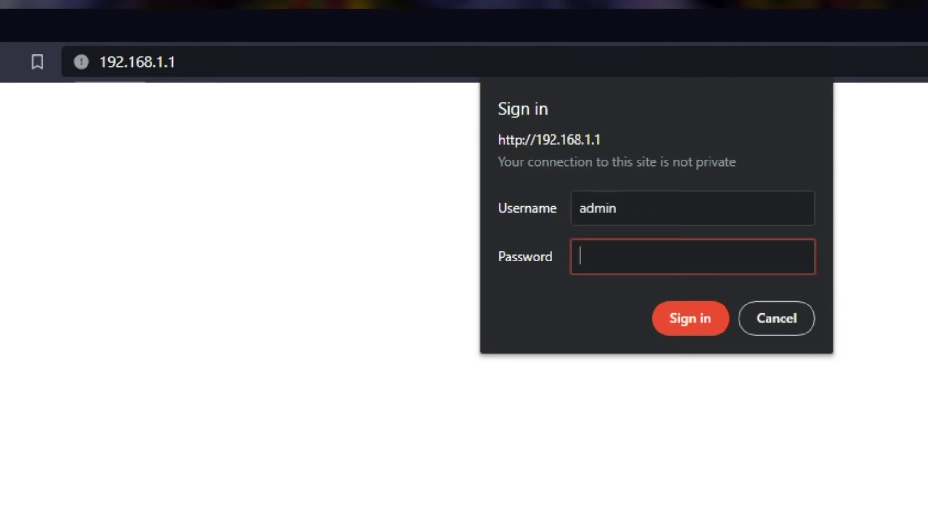
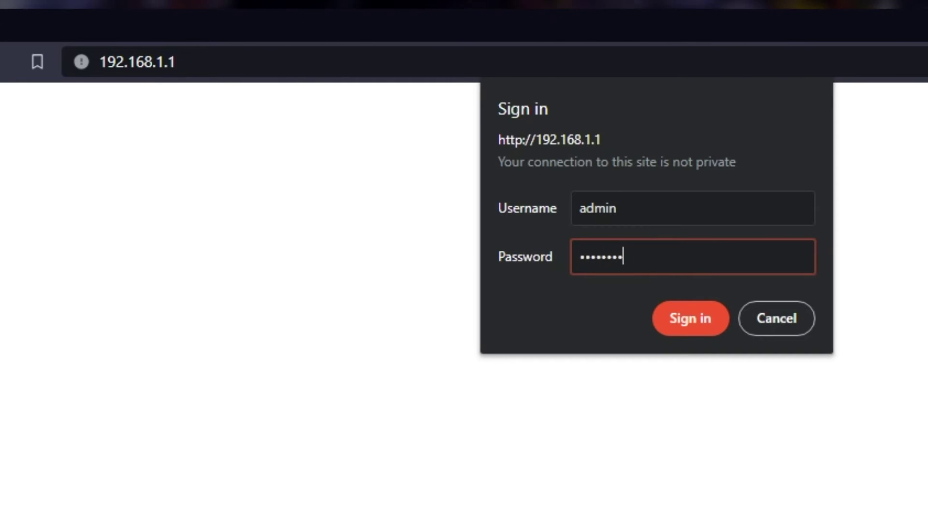
pyautogui.click(660, 317)
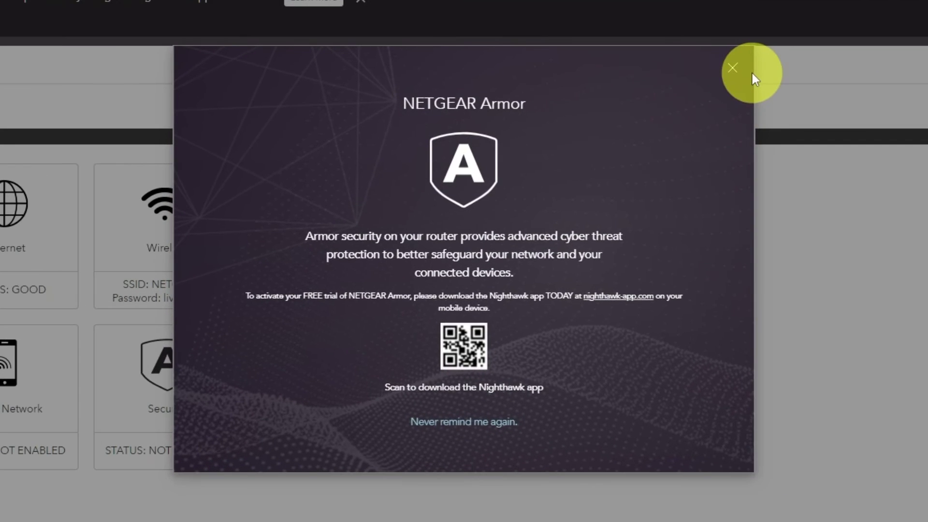
# Dismiss the NETGEAR Armor promotion and leave the interface language set to Auto
pyautogui.click(732, 68)
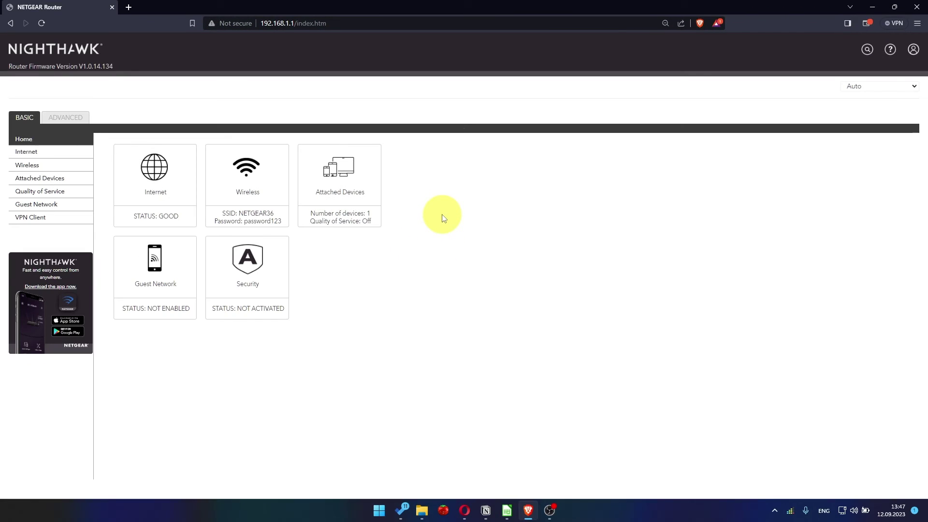
pyautogui.click(876, 87)
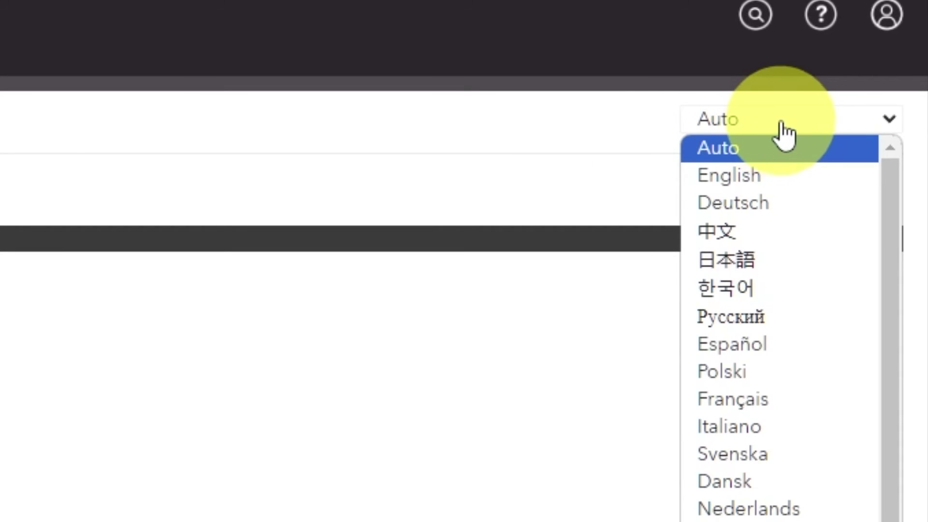
pyautogui.scroll(-2, 783, 327)
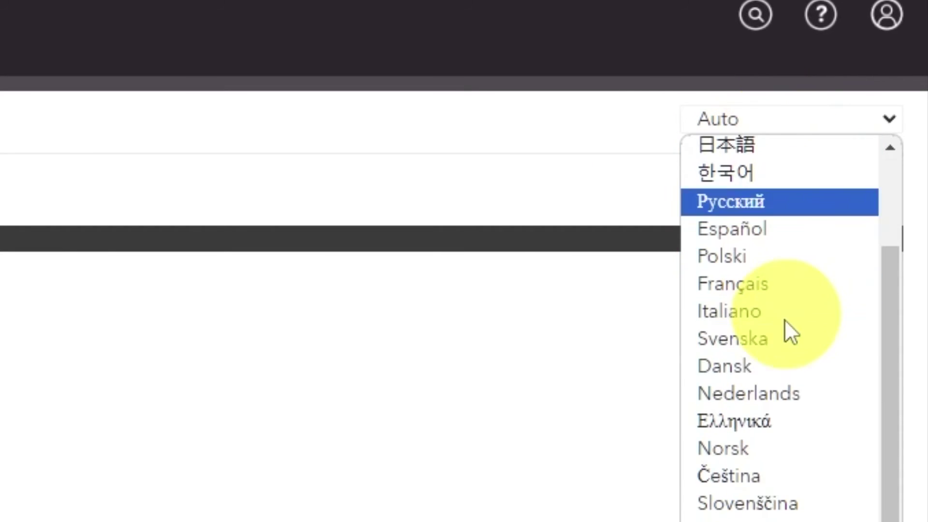
pyautogui.scroll(2, 774, 445)
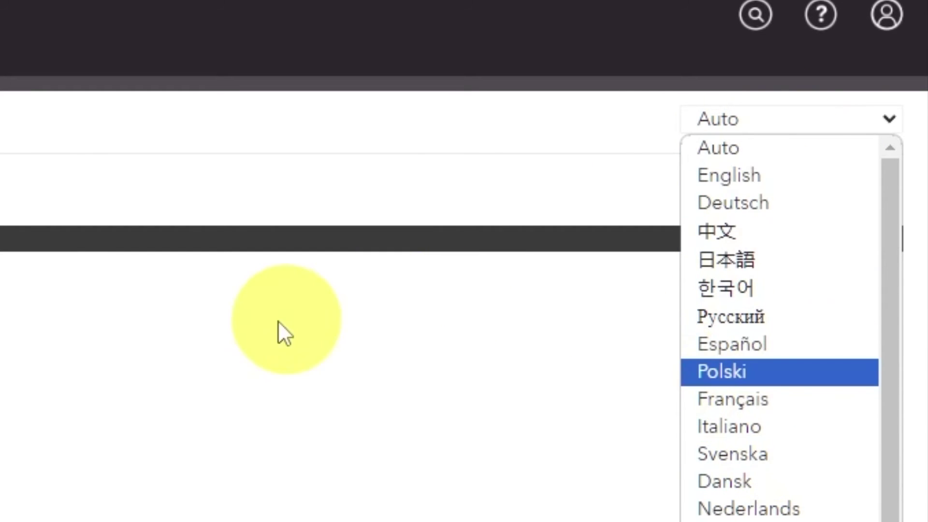
pyautogui.click(212, 333)
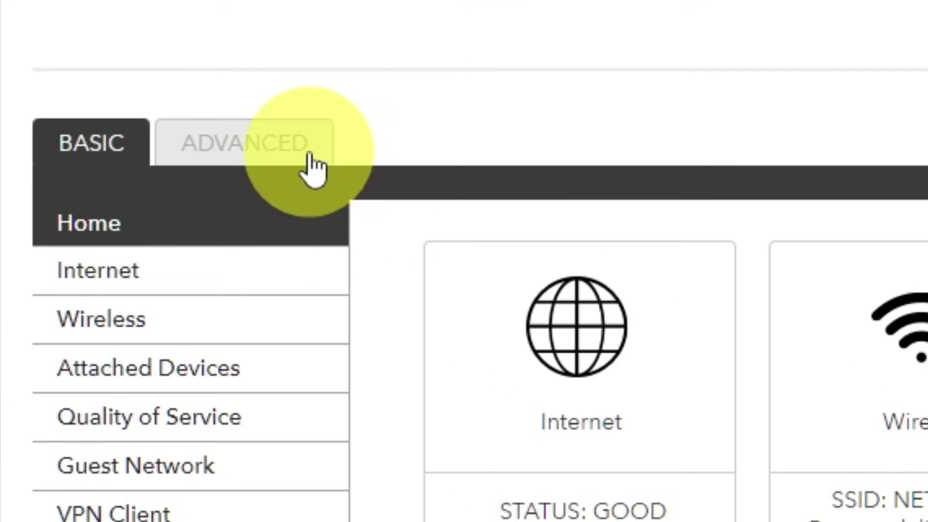
# Run the ADVANCED Setup Wizard choosing manual configuration to reach the IPv4 Internet Setup page
pyautogui.click(309, 157)
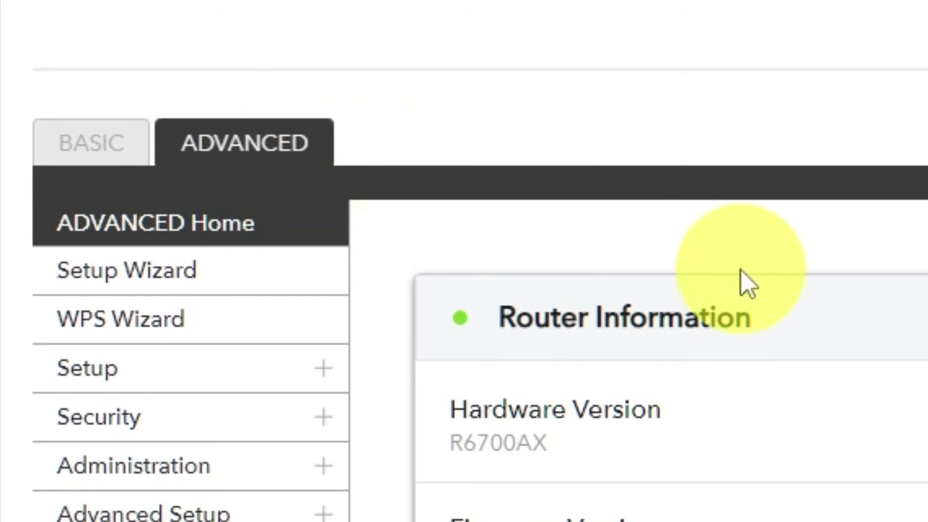
pyautogui.click(259, 289)
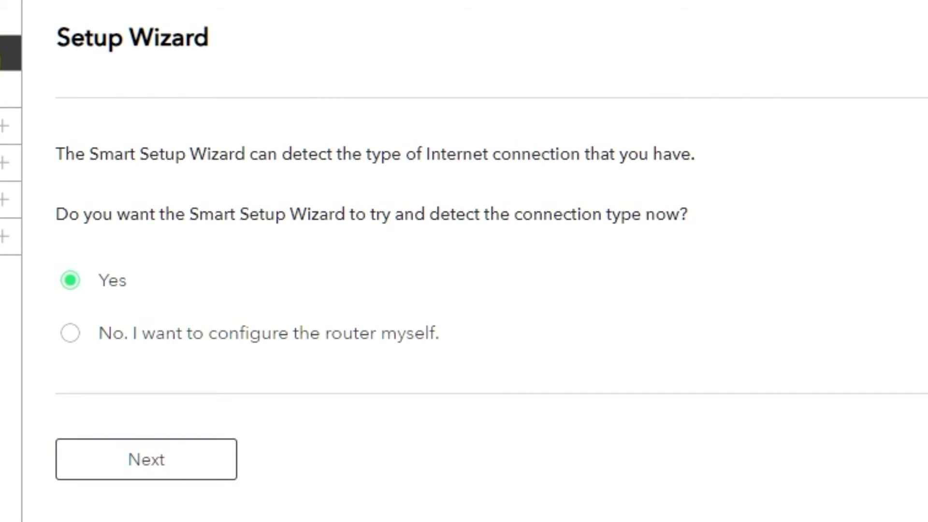
pyautogui.click(70, 336)
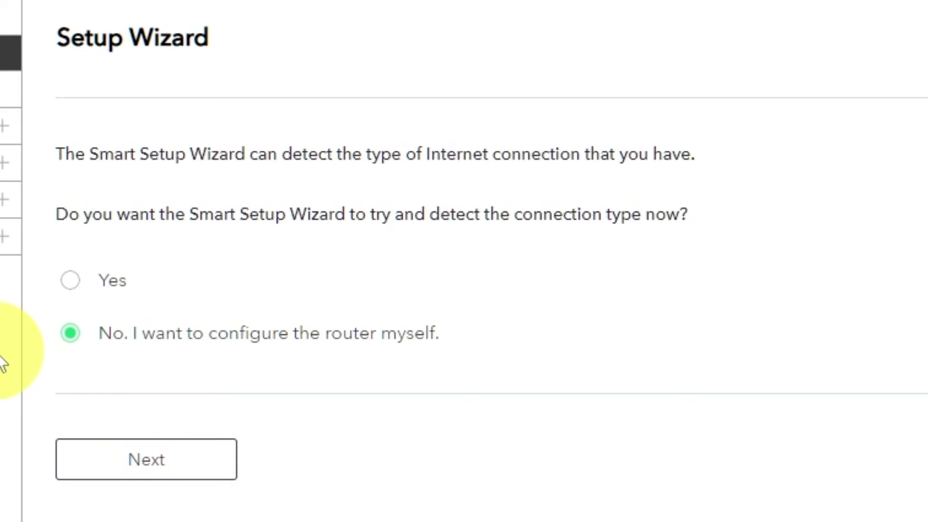
pyautogui.click(166, 470)
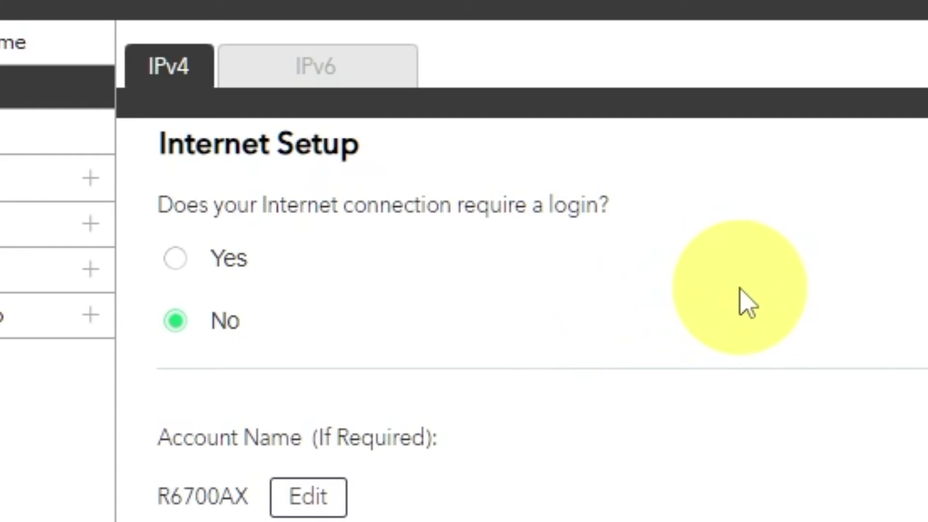
# Set the Domain Name Server (DNS) Address to Get Automatically from ISP
pyautogui.click(308, 497)
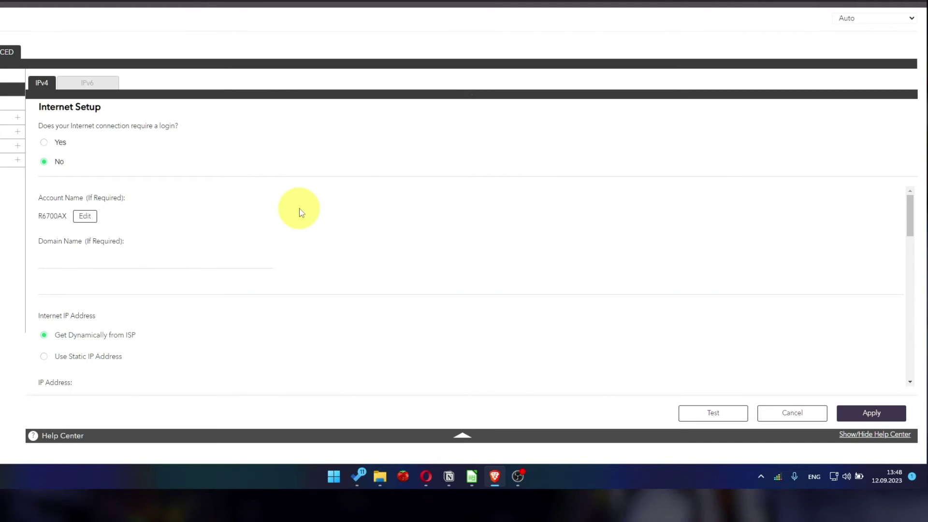
pyautogui.scroll(-3, 300, 208)
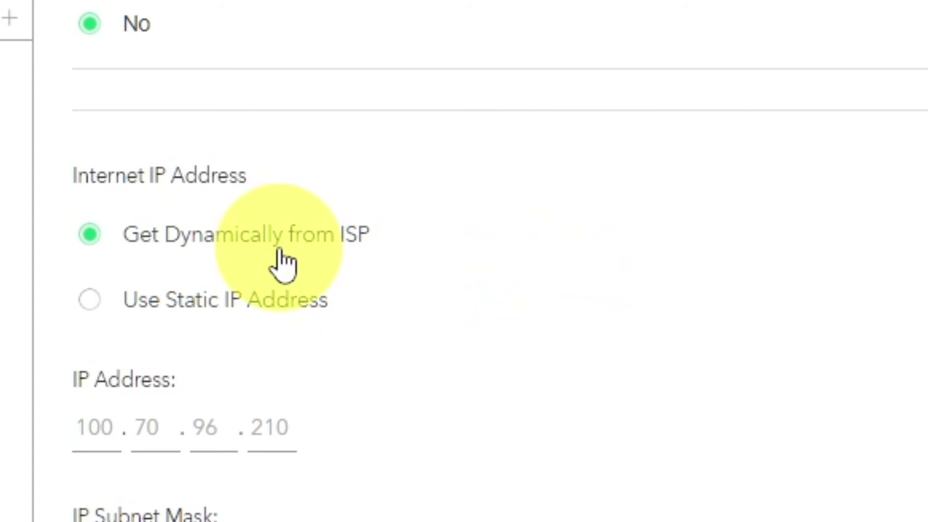
pyautogui.scroll(-3, 669, 268)
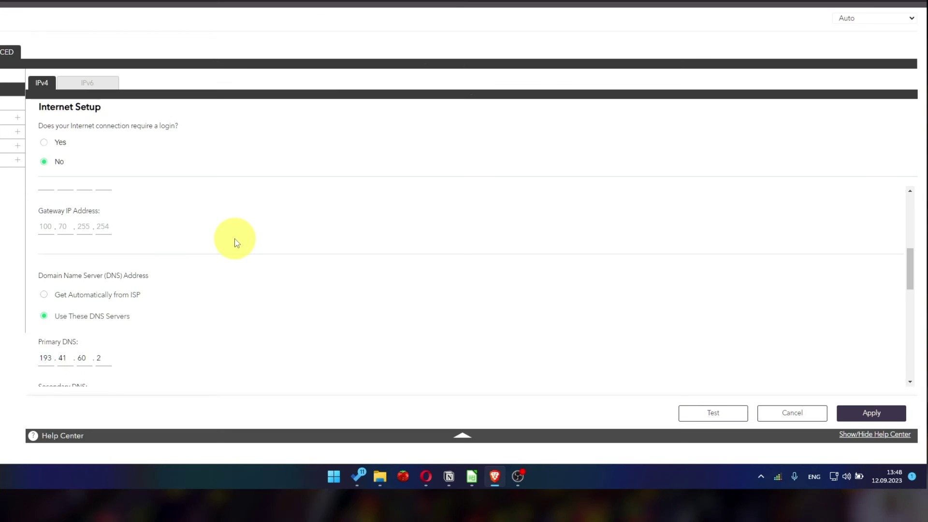
pyautogui.scroll(-1, 237, 243)
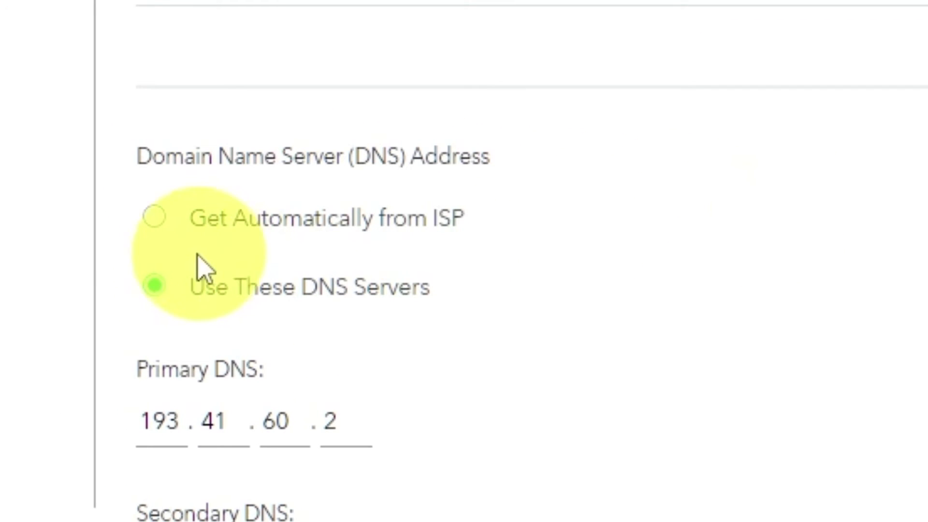
pyautogui.click(154, 217)
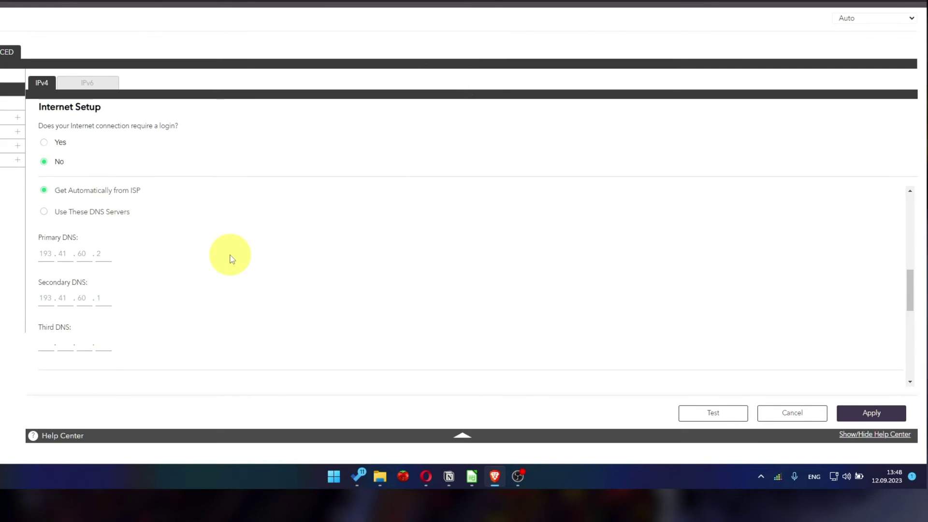
pyautogui.scroll(-3, 230, 259)
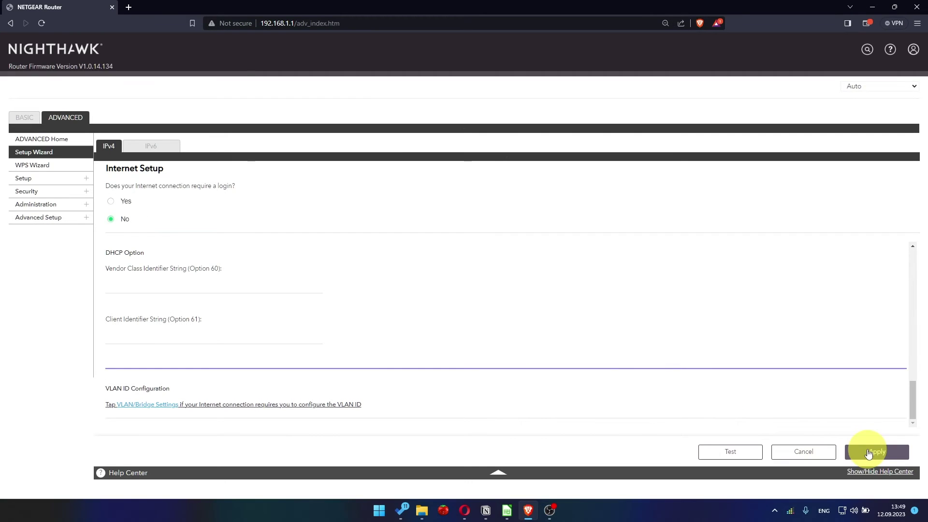
# Apply the Internet Setup changes and sign back in as admin to the Advanced home page
pyautogui.click(869, 453)
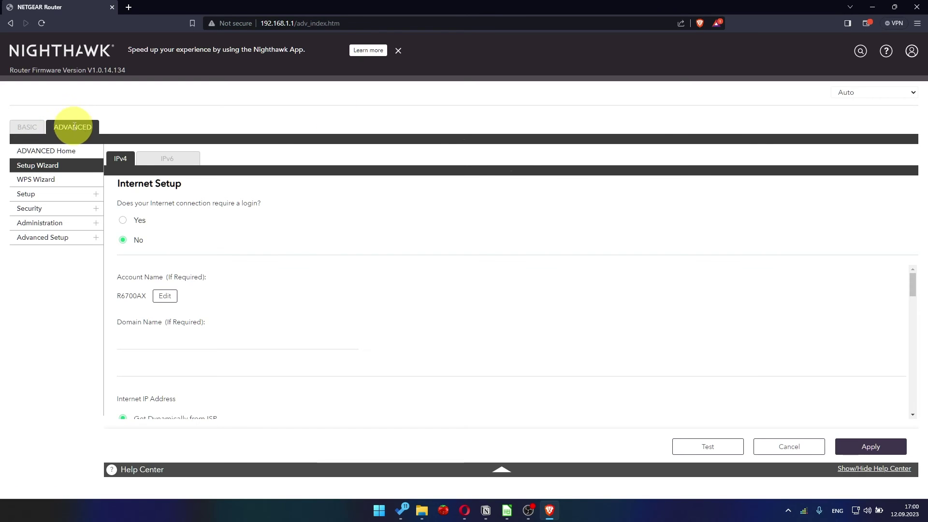
pyautogui.click(70, 126)
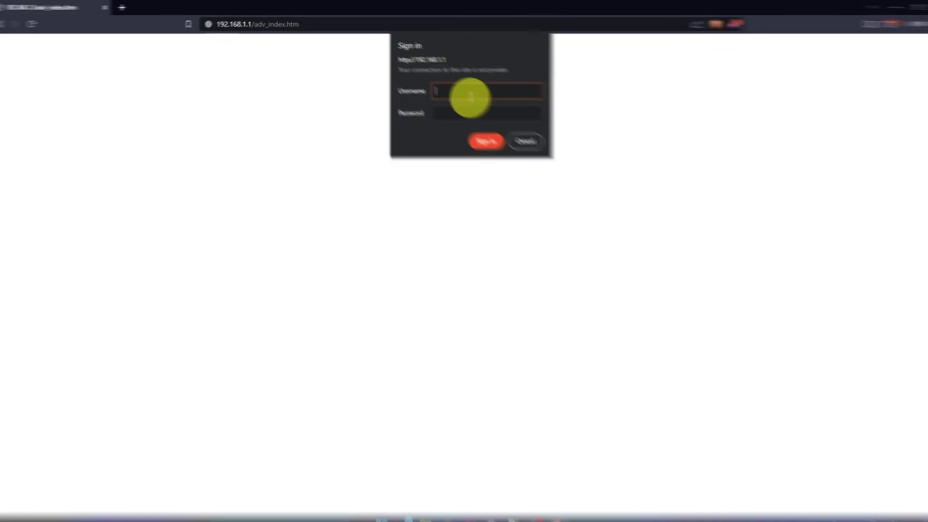
pyautogui.write('admin')
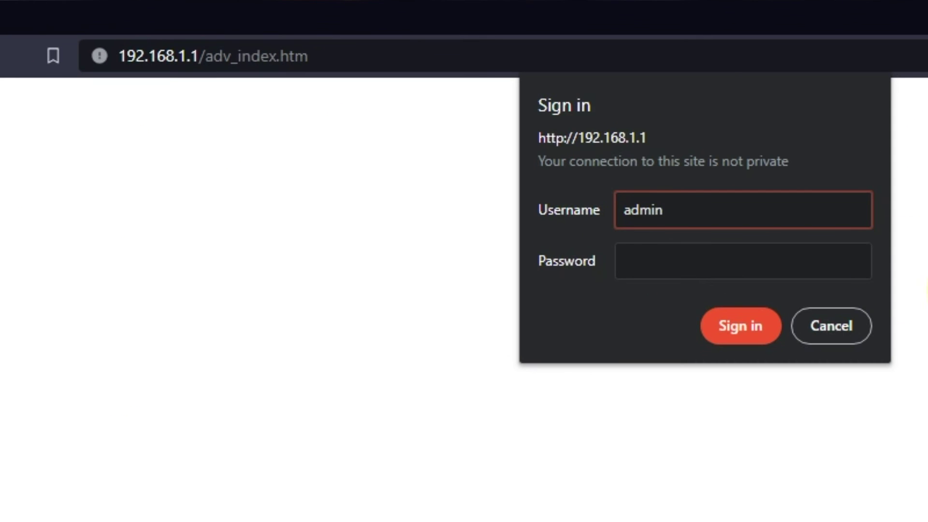
pyautogui.press('Tab')
pyautogui.write('***********')
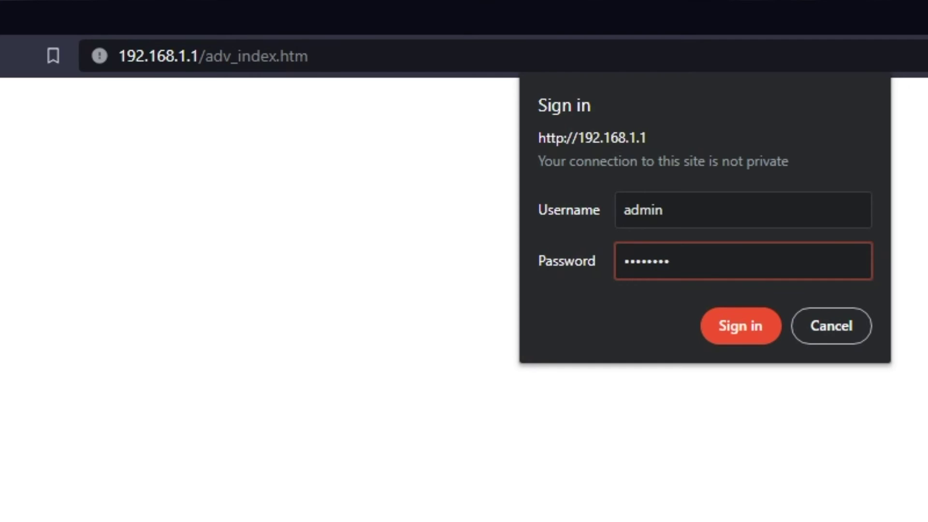
pyautogui.press('Return')
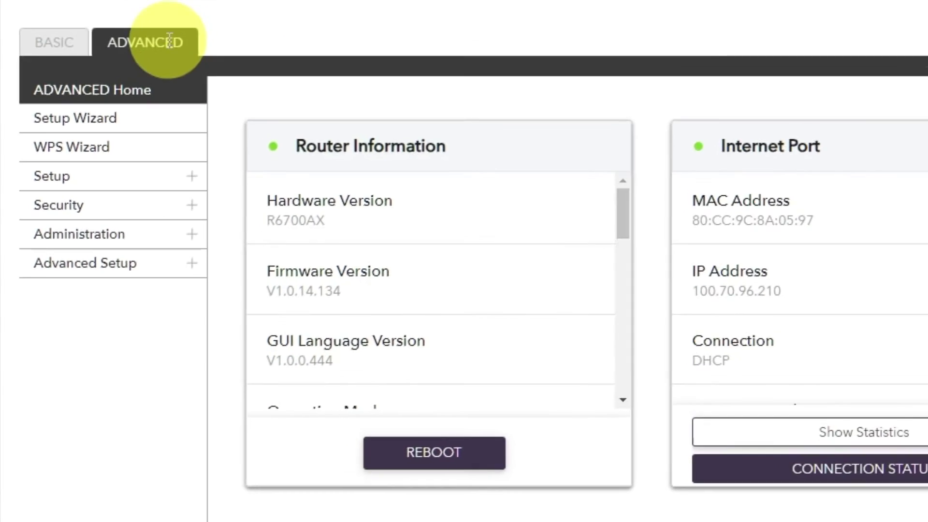
# Reboot the router from Router Information on the Advanced Home page and confirm
pyautogui.click(155, 86)
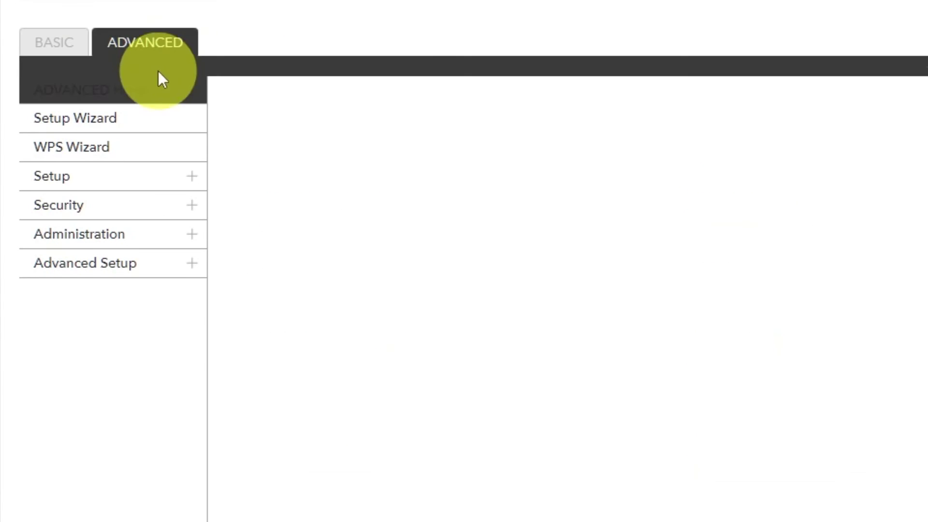
pyautogui.click(151, 100)
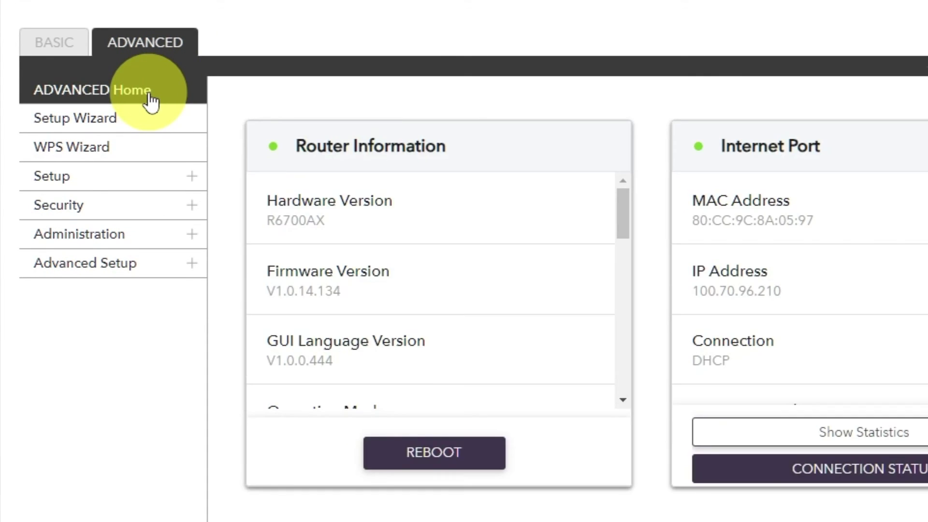
pyautogui.click(419, 449)
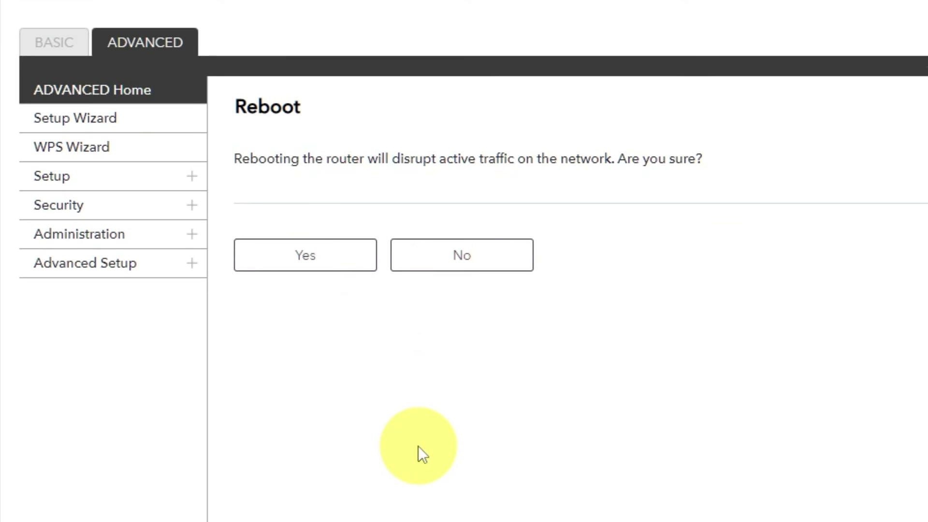
pyautogui.click(309, 261)
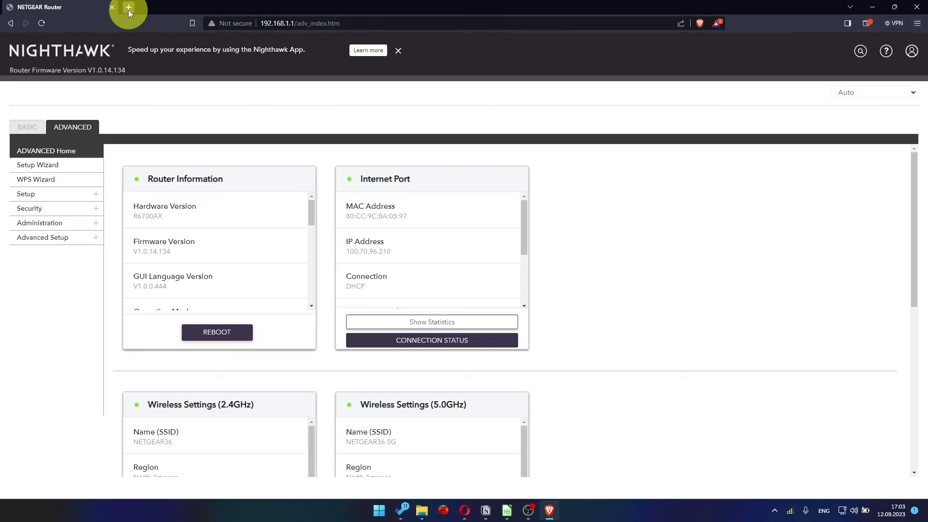
# Rerun the youtube Google search in a new tab to test the internet connection
pyautogui.click(128, 10)
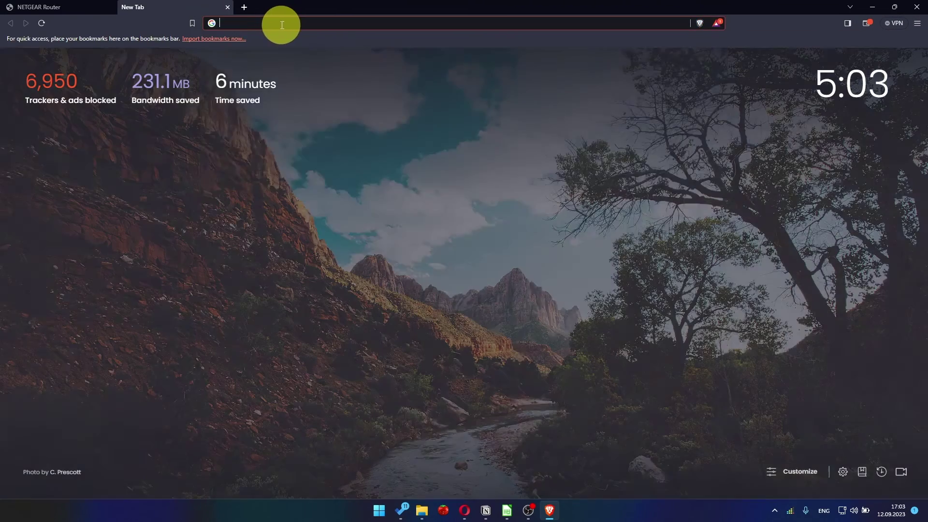
pyautogui.click(282, 25)
pyautogui.click(262, 43)
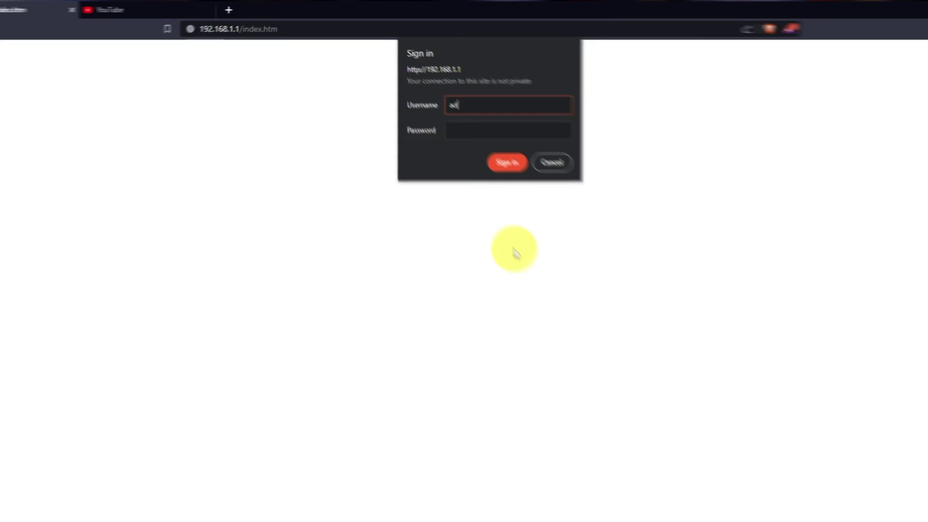
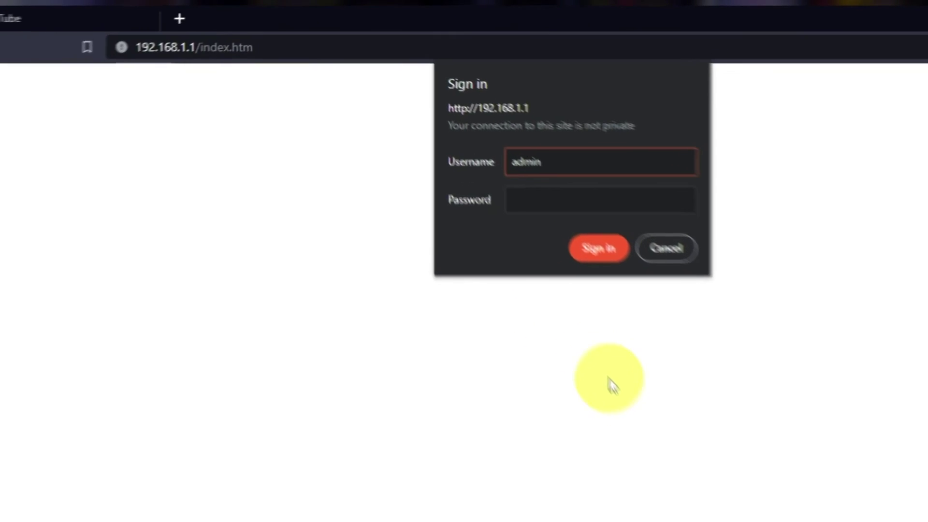
# Sign back in to the router and dismiss the NETGEAR Armor promotion
pyautogui.press('Tab')
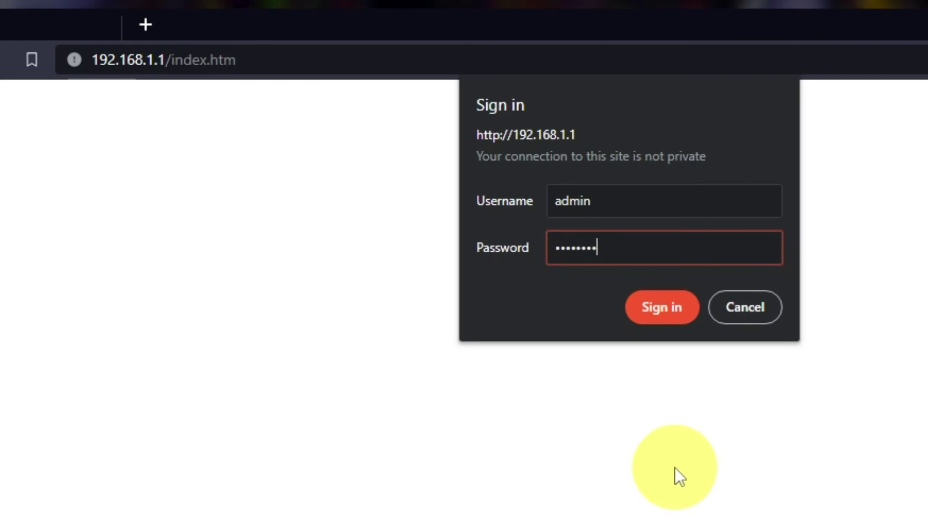
pyautogui.click(671, 309)
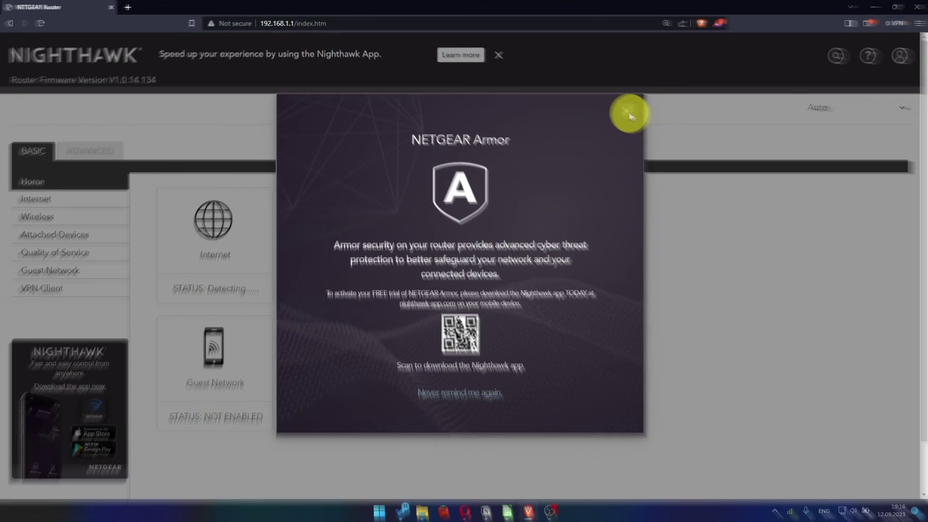
pyautogui.click(806, 181)
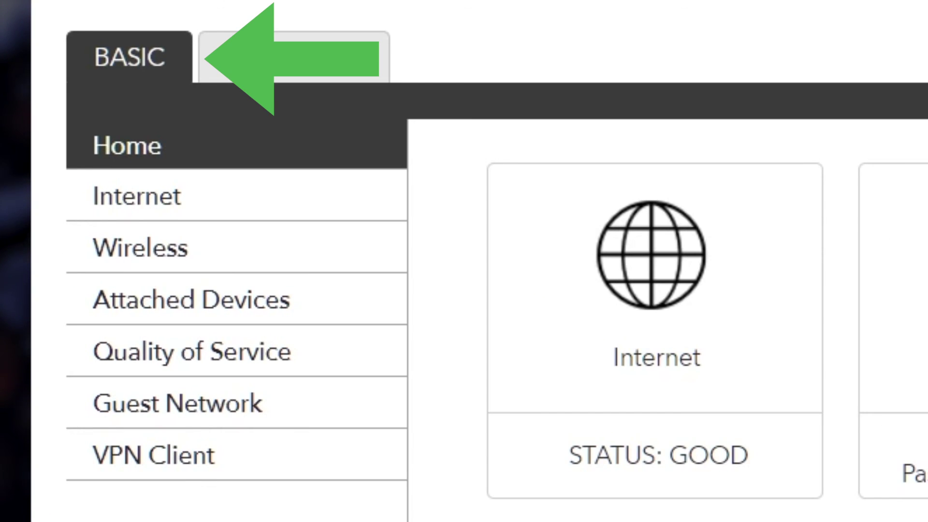
# Set the Internet Setup's Router MAC Address to Use Computer MAC Address and apply
pyautogui.click(238, 193)
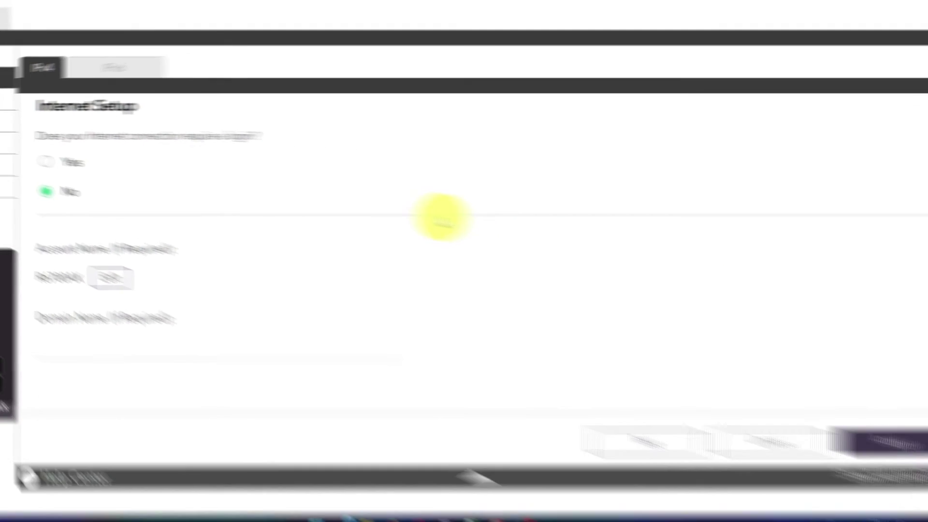
pyautogui.scroll(-10, 464, 312)
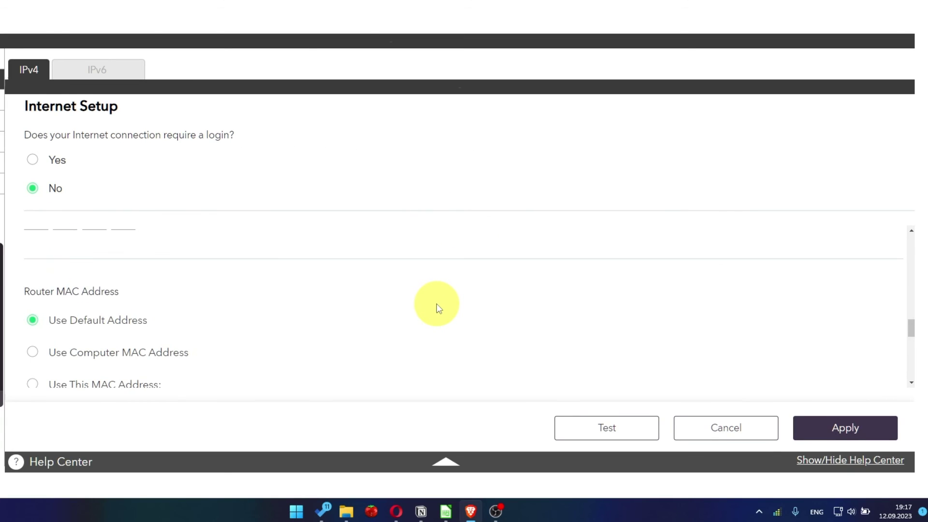
pyautogui.scroll(-1, 439, 309)
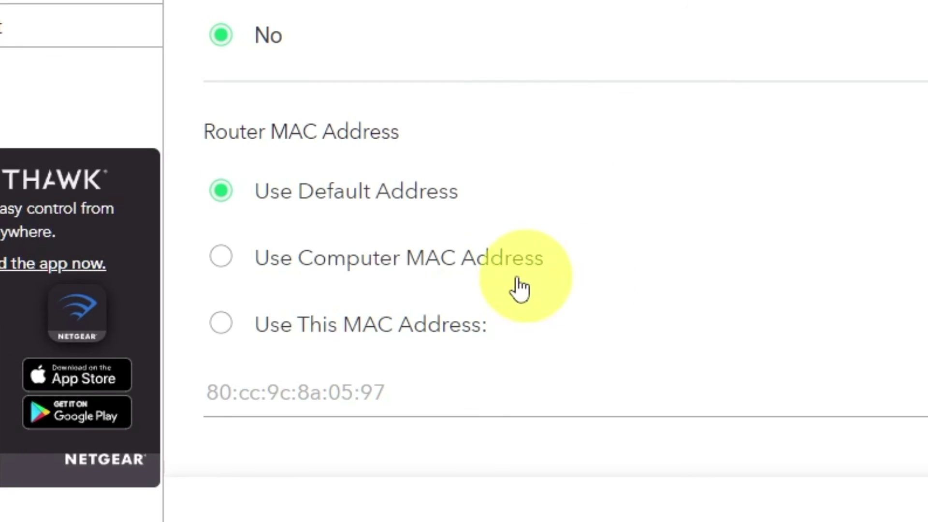
pyautogui.click(221, 261)
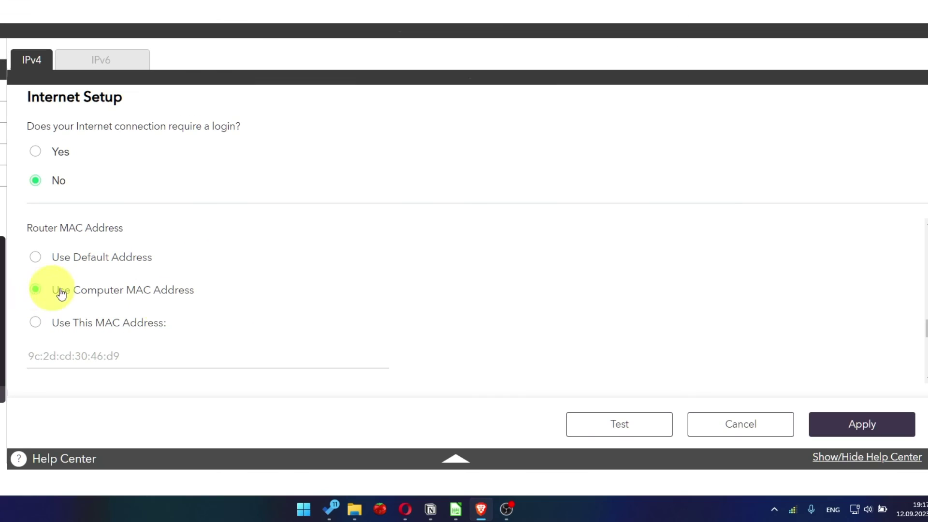
pyautogui.click(878, 432)
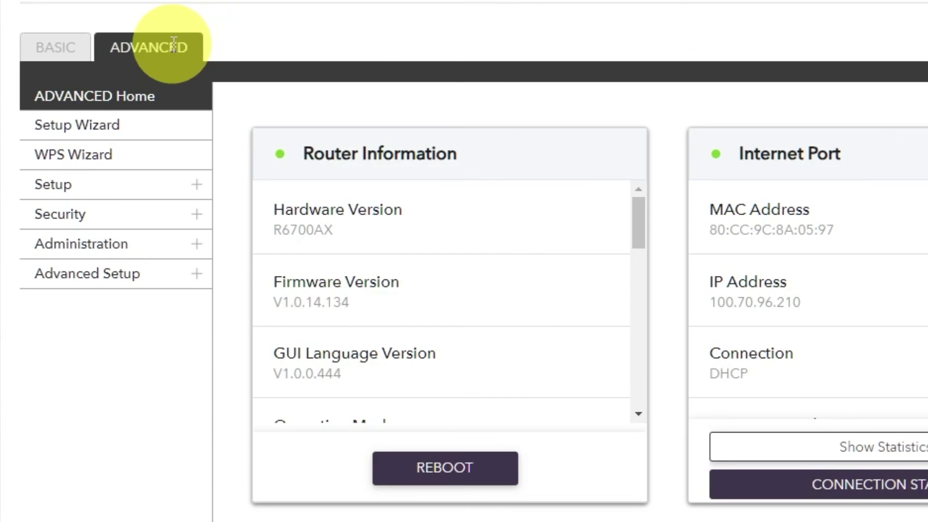
# Reboot the router again from the Advanced Home overview and confirm
pyautogui.click(84, 128)
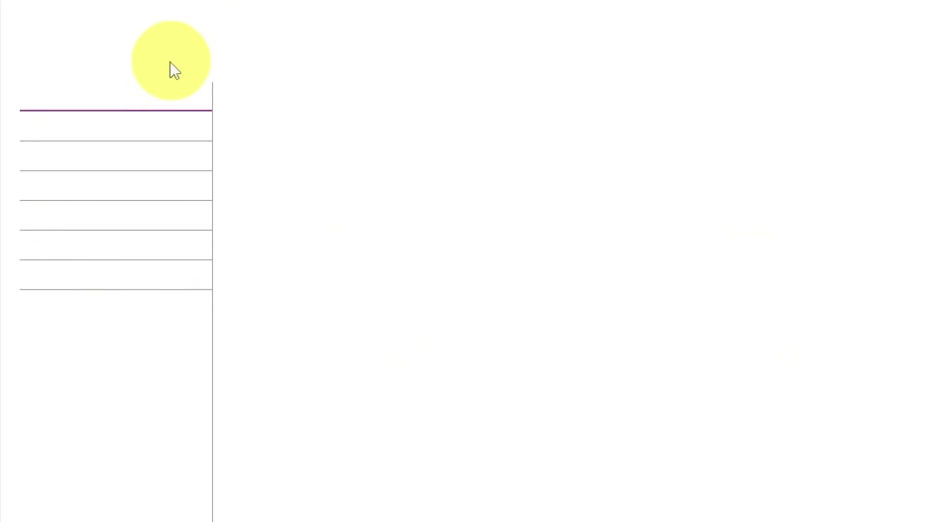
pyautogui.click(154, 101)
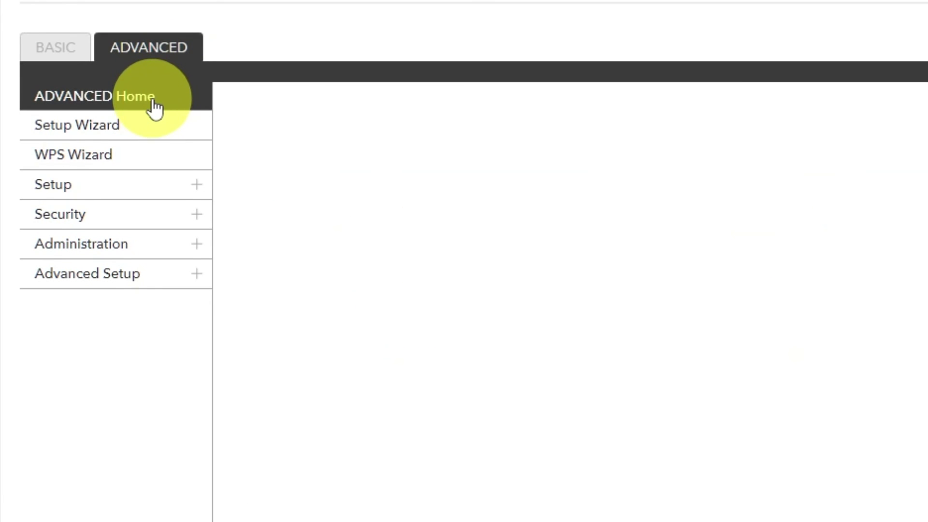
pyautogui.click(431, 467)
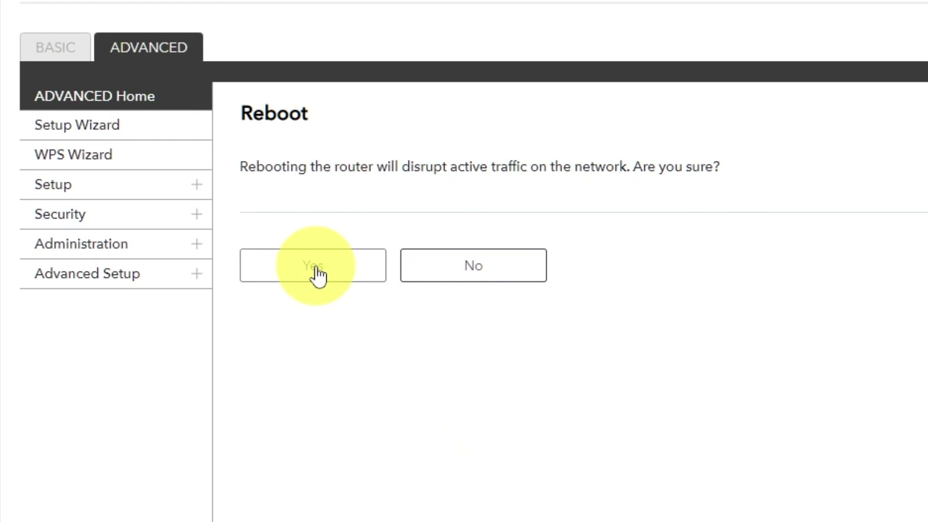
pyautogui.click(318, 276)
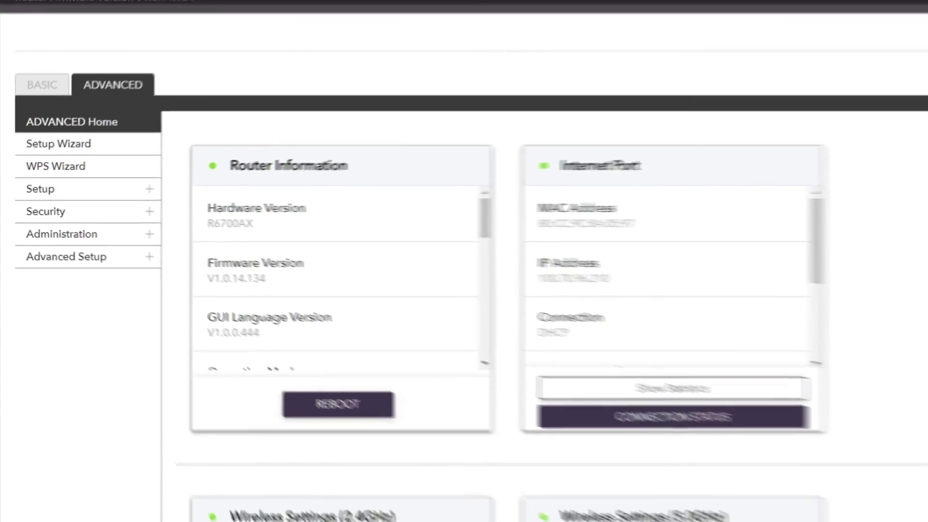
# Open the 'youtube - Google Search' suggestion in a new tab to verify internet works
pyautogui.hotkey('ctrl', 't')
pyautogui.click(278, 22)
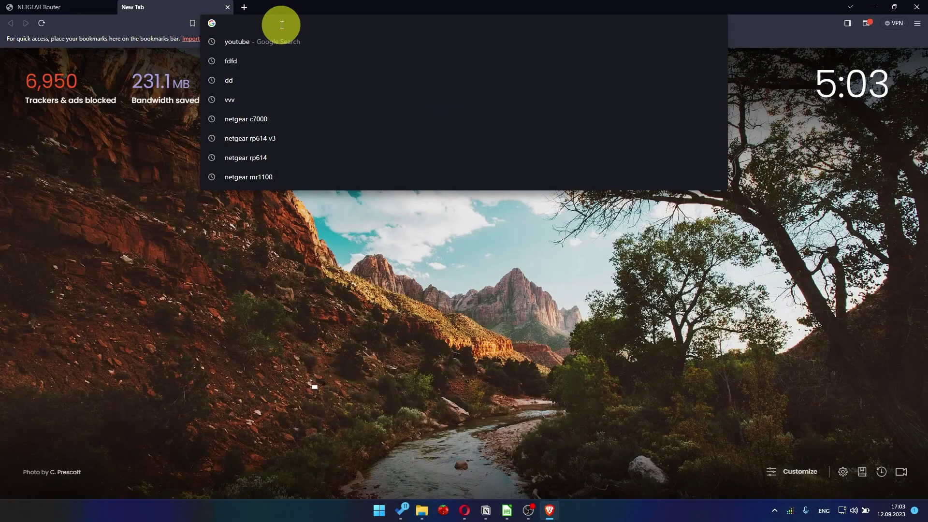
pyautogui.click(262, 42)
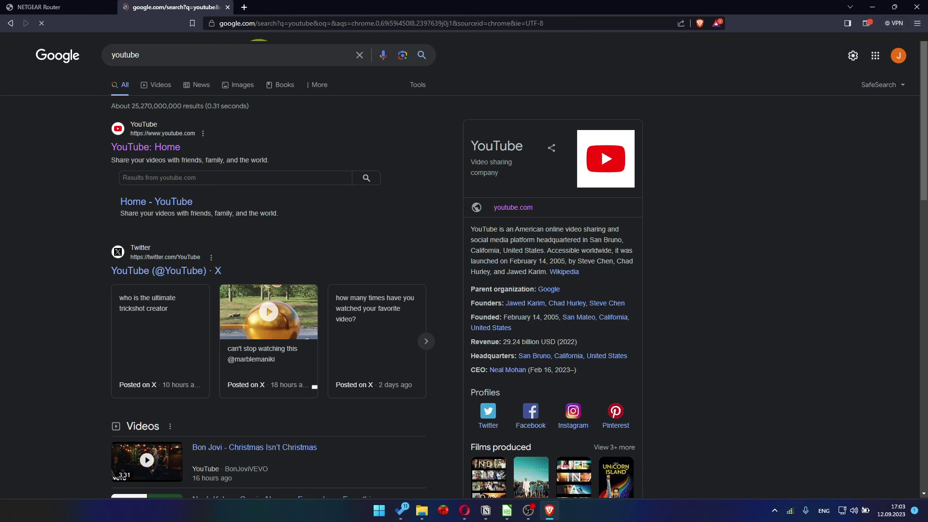